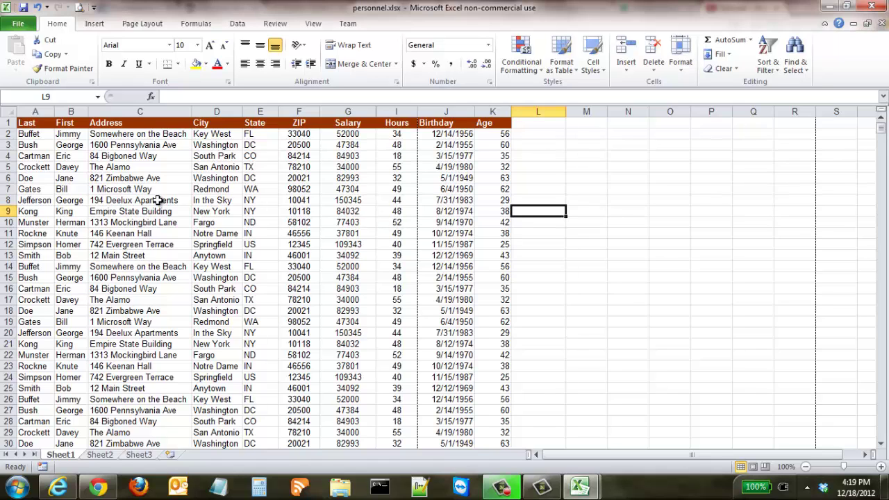
Look through the personnel records down to the end of the list and return to the header row
{"action": "scroll", "coordinate": [879, 371], "scroll_direction": "down", "scroll_amount": 20}
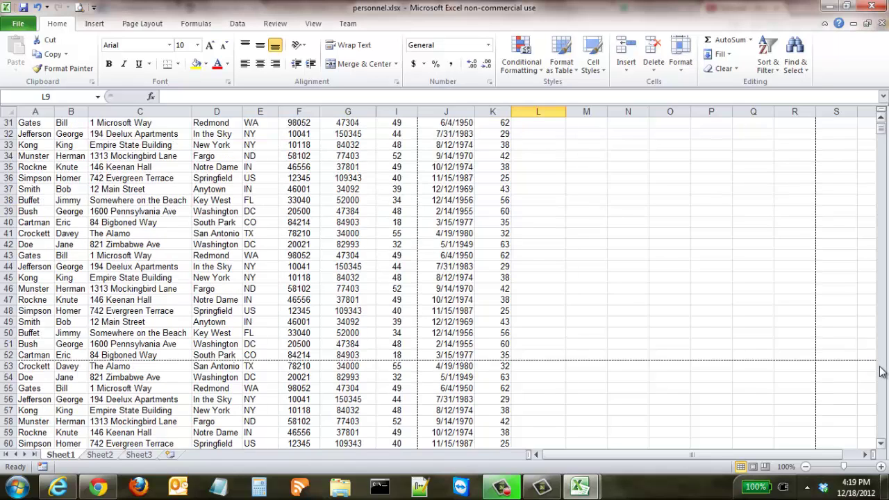
{"action": "scroll", "coordinate": [879, 371], "scroll_direction": "down", "scroll_amount": 2}
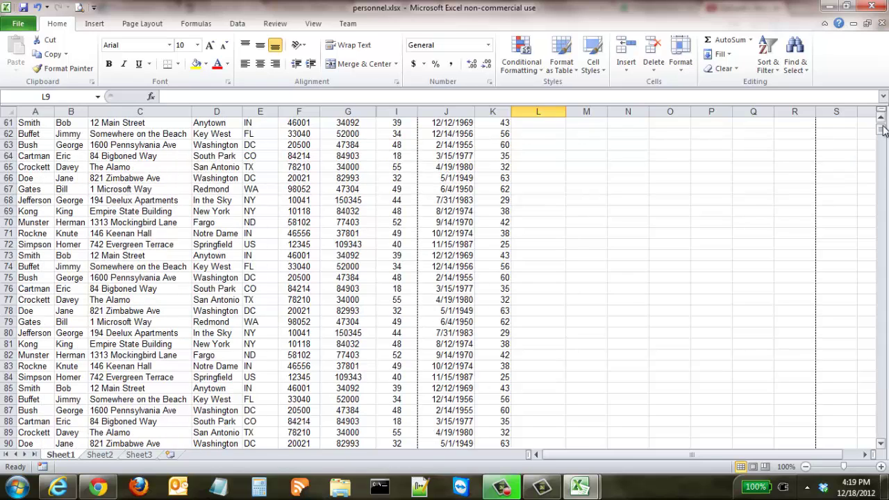
{"action": "left_click_drag", "start_coordinate": [883, 130], "coordinate": [884, 132]}
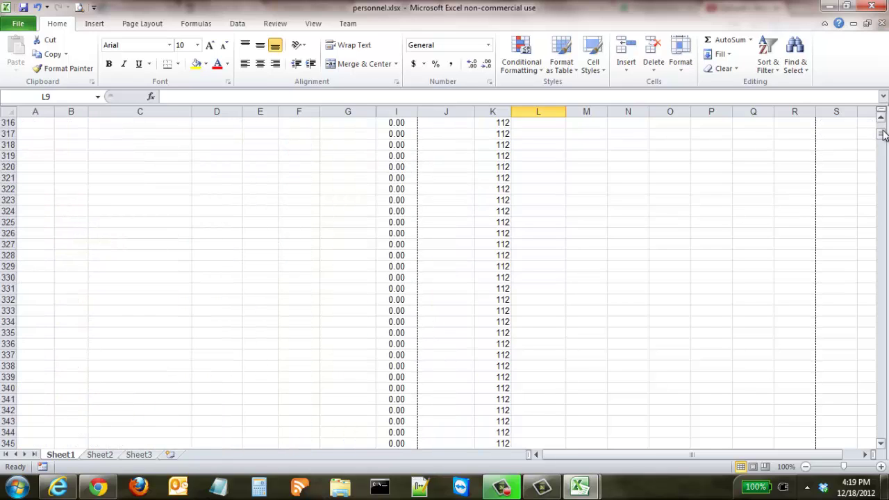
{"action": "scroll", "coordinate": [884, 132], "scroll_direction": "up", "scroll_amount": 20}
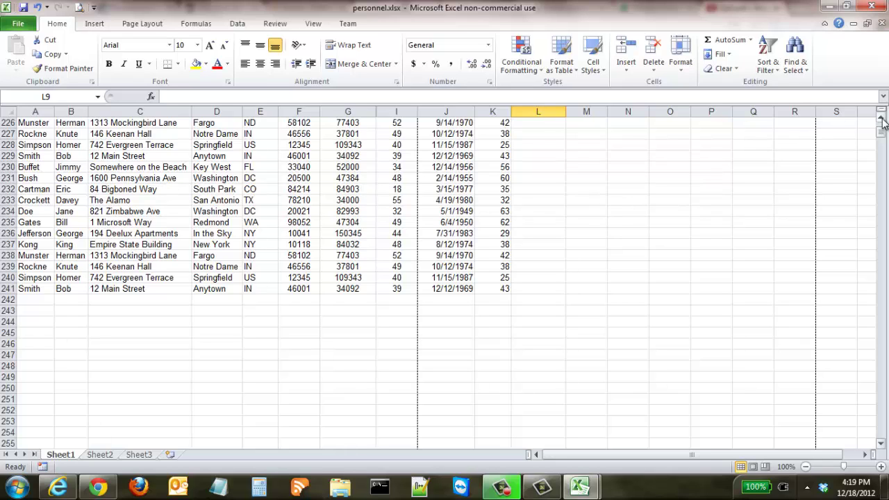
{"action": "left_click_drag", "start_coordinate": [882, 119], "coordinate": [881, 120]}
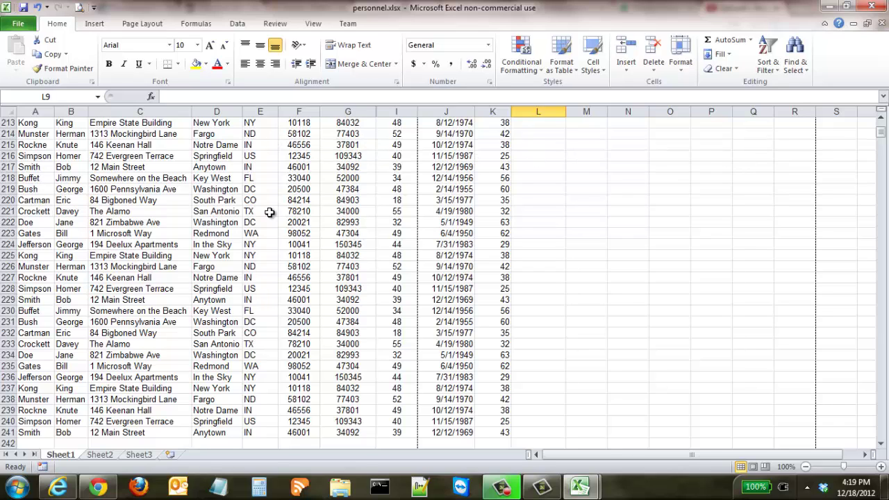
{"action": "left_click_drag", "start_coordinate": [882, 138], "coordinate": [882, 126]}
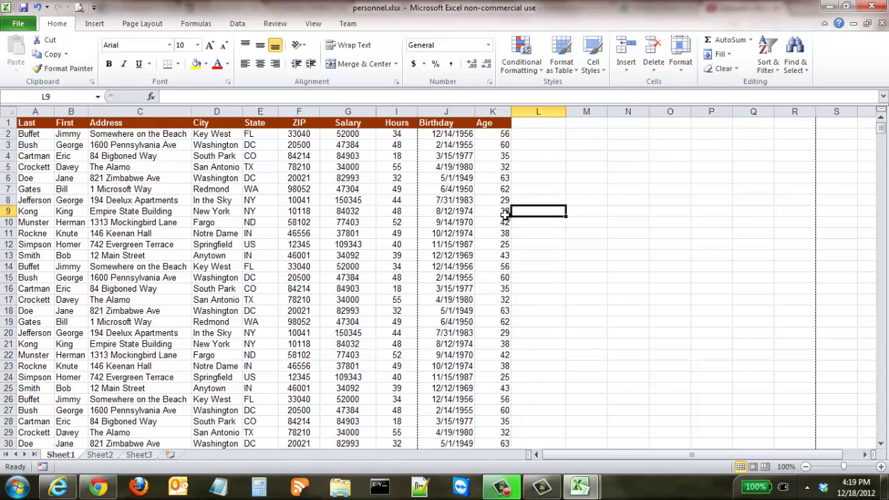
{"action": "left_click", "coordinate": [395, 124]}
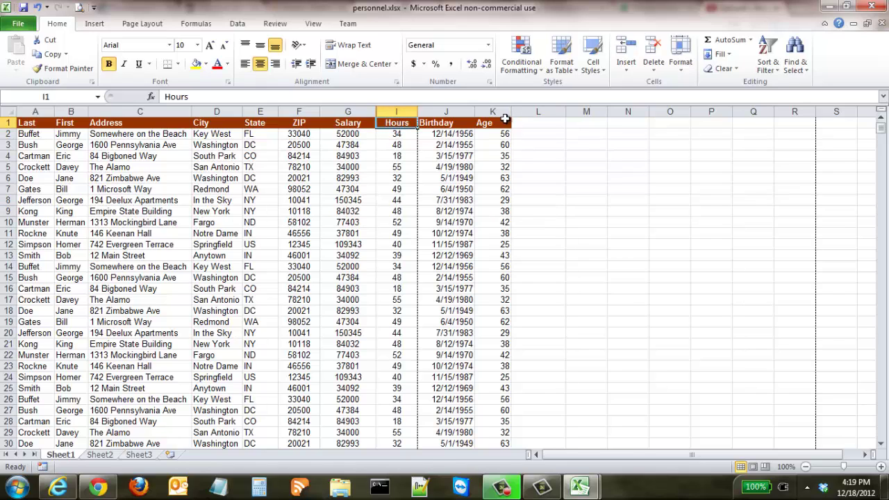
{"action": "left_click", "coordinate": [880, 327]}
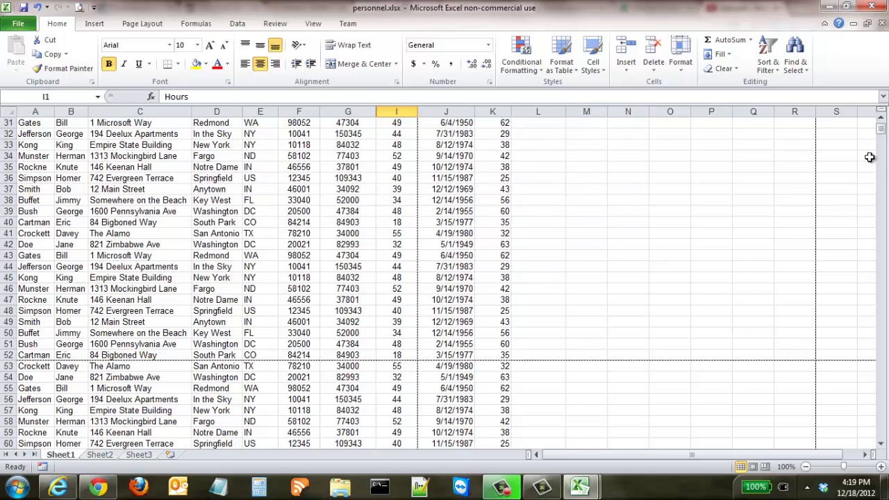
{"action": "left_click_drag", "start_coordinate": [881, 130], "coordinate": [882, 121]}
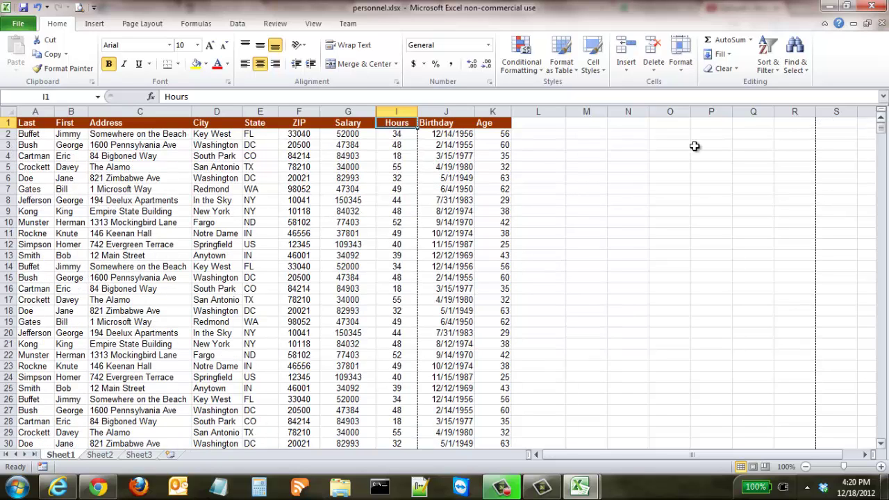
Freeze the top row of Sheet1 so the column headers stay in view while scrolling
{"action": "left_click_drag", "start_coordinate": [49, 124], "coordinate": [489, 125]}
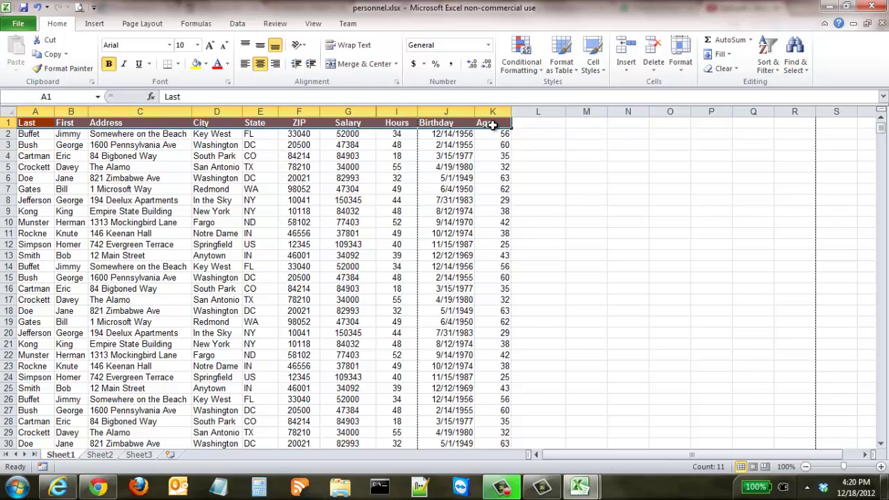
{"action": "left_click", "coordinate": [488, 211]}
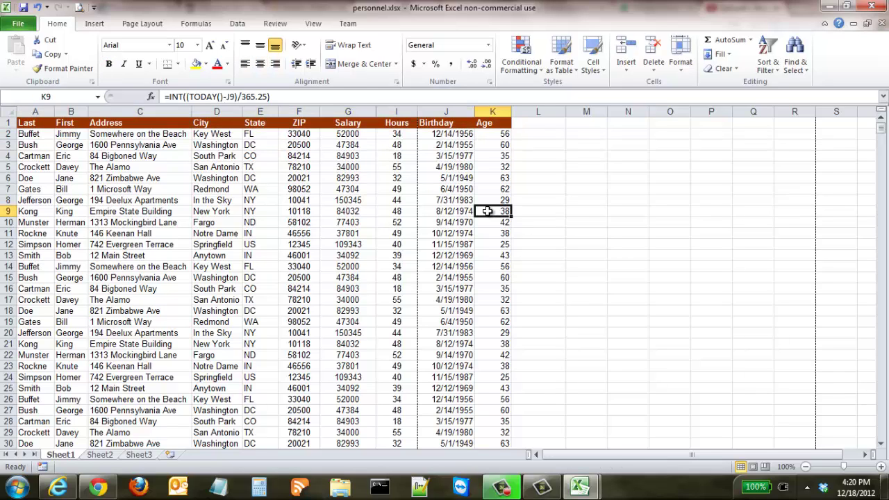
{"action": "left_click", "coordinate": [314, 24]}
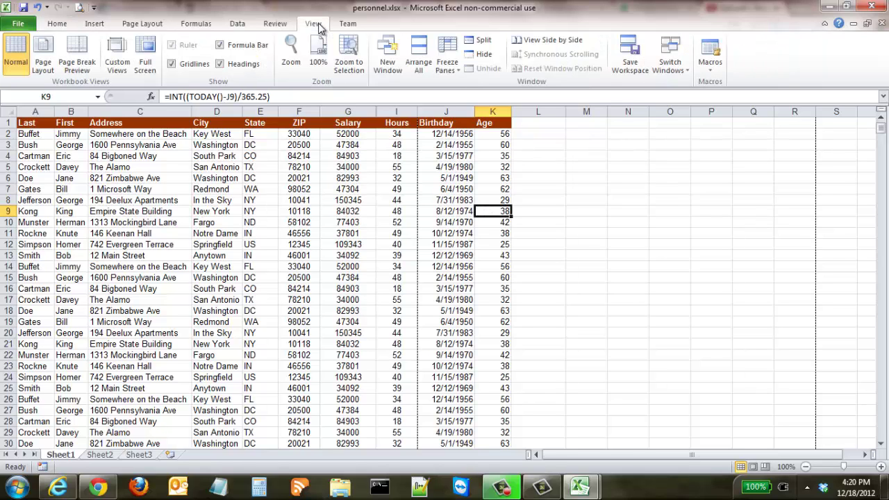
{"action": "left_click", "coordinate": [452, 76]}
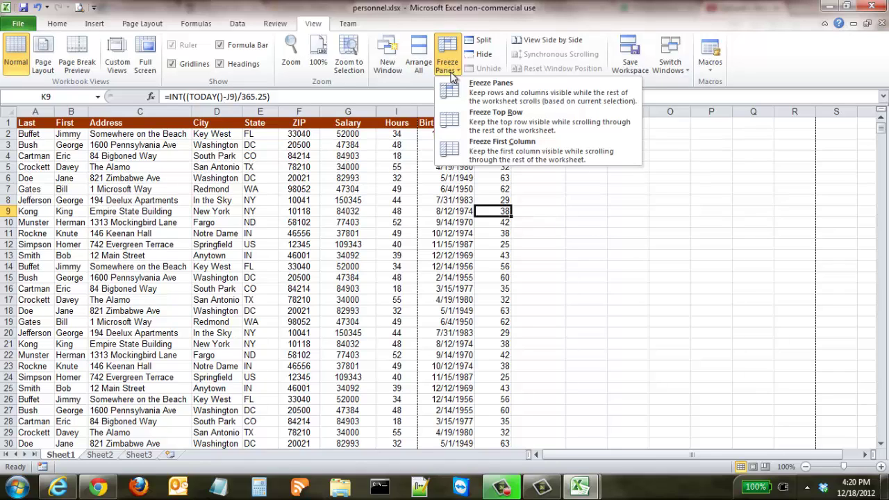
{"action": "left_click", "coordinate": [510, 122]}
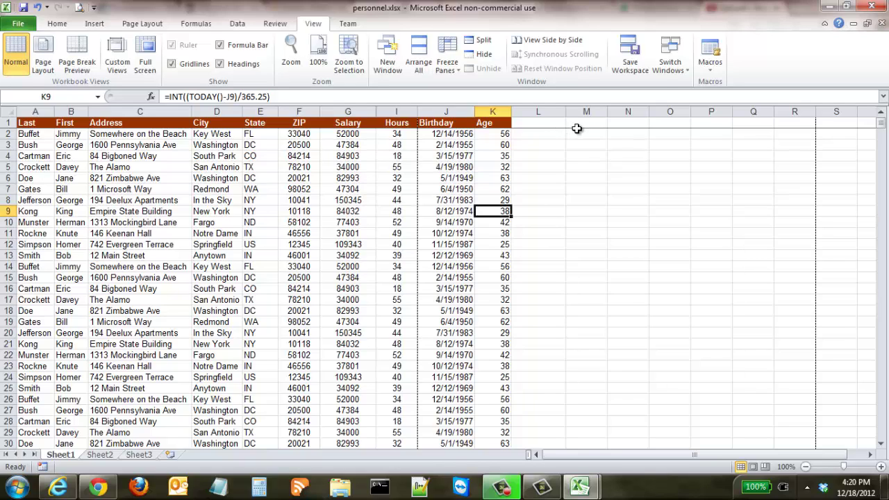
Check the frozen header row against records further down the list and return to the first records
{"action": "left_click", "coordinate": [540, 226]}
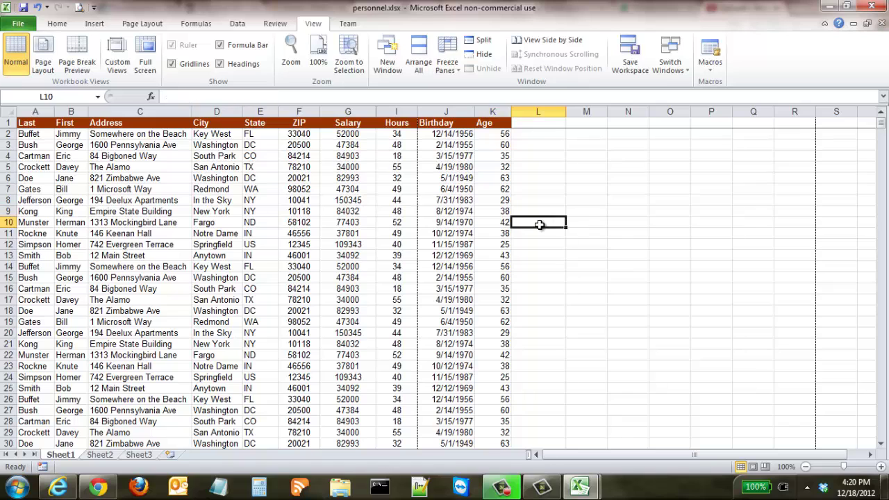
{"action": "left_click", "coordinate": [880, 320]}
{"action": "left_click", "coordinate": [880, 320]}
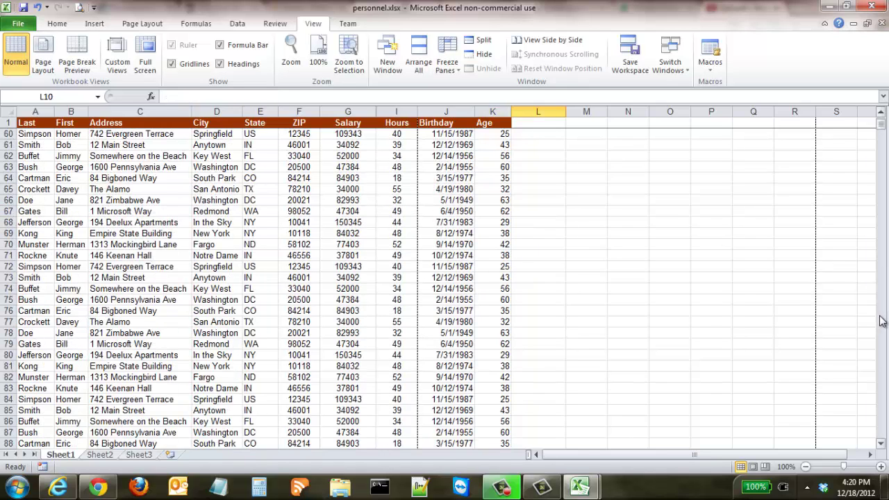
{"action": "left_click", "coordinate": [881, 320]}
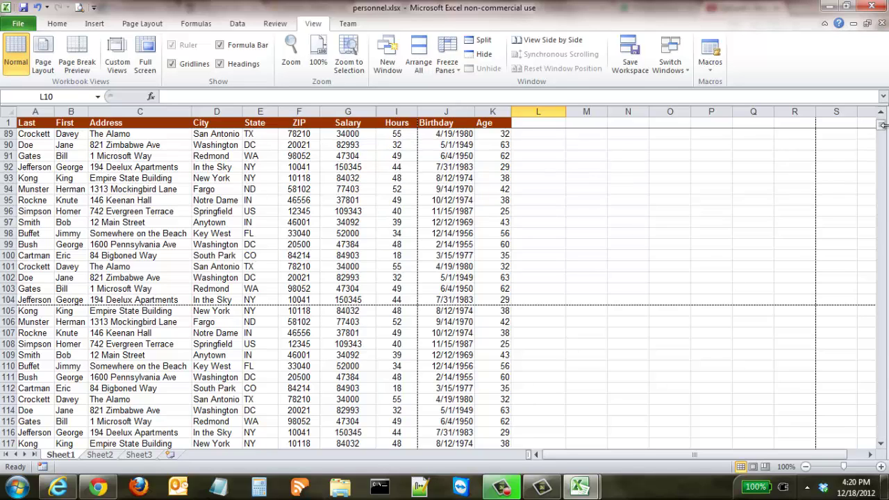
{"action": "left_click_drag", "start_coordinate": [880, 127], "coordinate": [880, 123]}
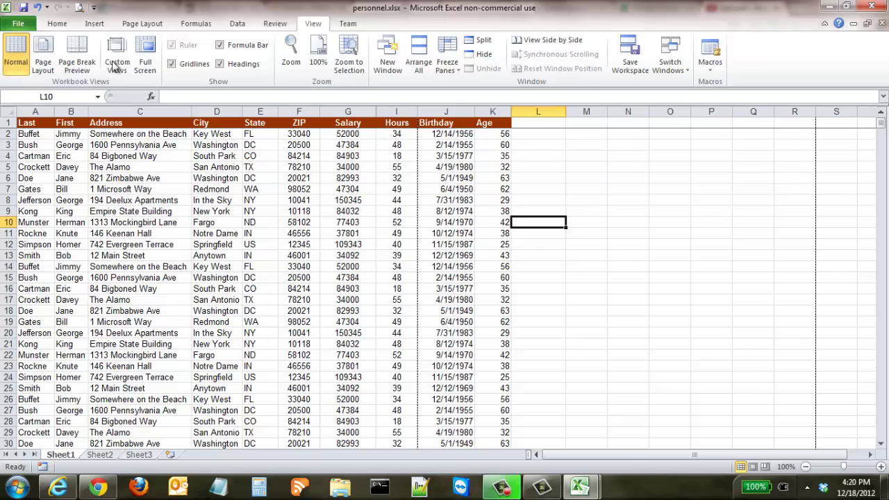
Preview the first two printed pages to check their column headers, and return to the worksheet
{"action": "left_click", "coordinate": [79, 8]}
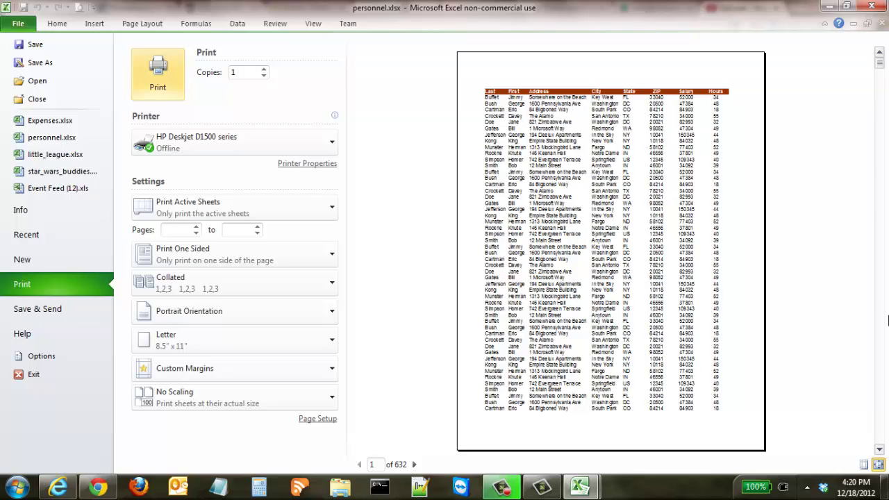
{"action": "scroll", "coordinate": [883, 321], "scroll_direction": "down", "scroll_amount": 1}
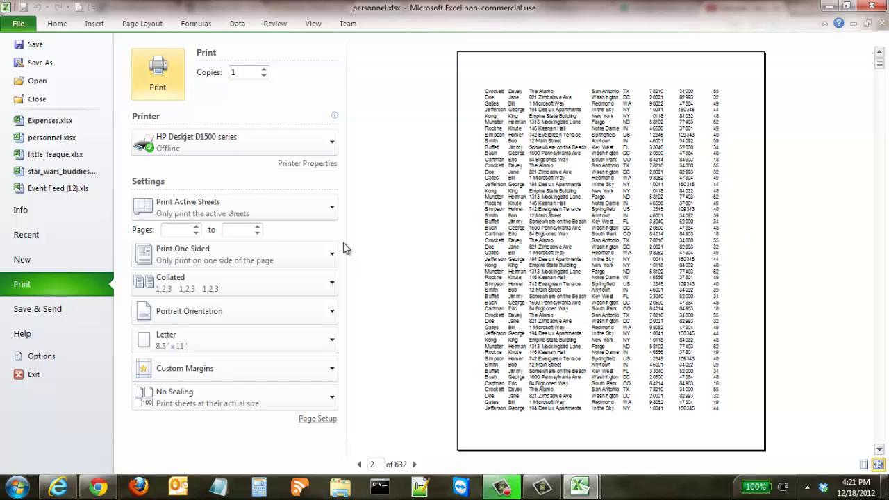
{"action": "left_click", "coordinate": [57, 25]}
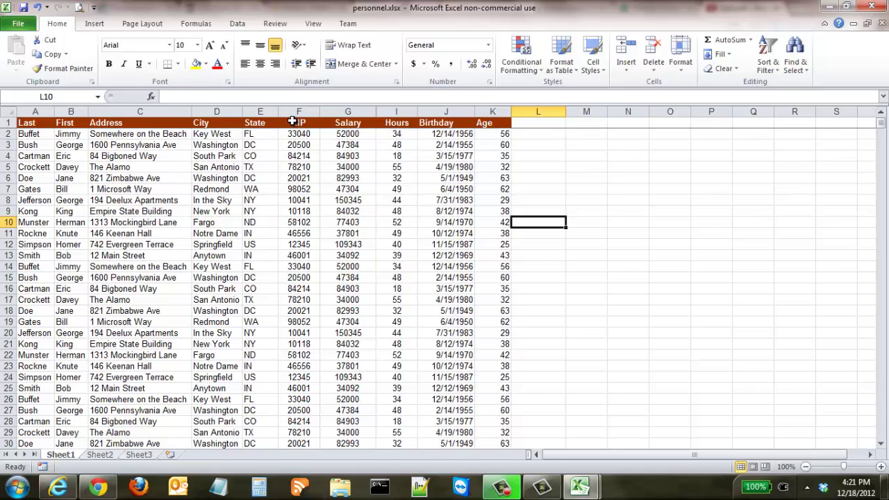
Set row 1 ($1:$1) to repeat at the top of every printed page and open the print preview
{"action": "left_click", "coordinate": [154, 28]}
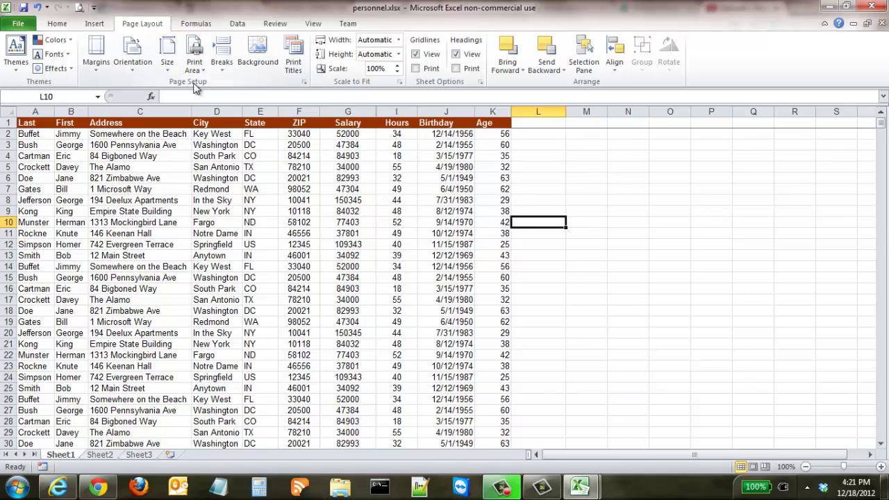
{"action": "left_click", "coordinate": [304, 83]}
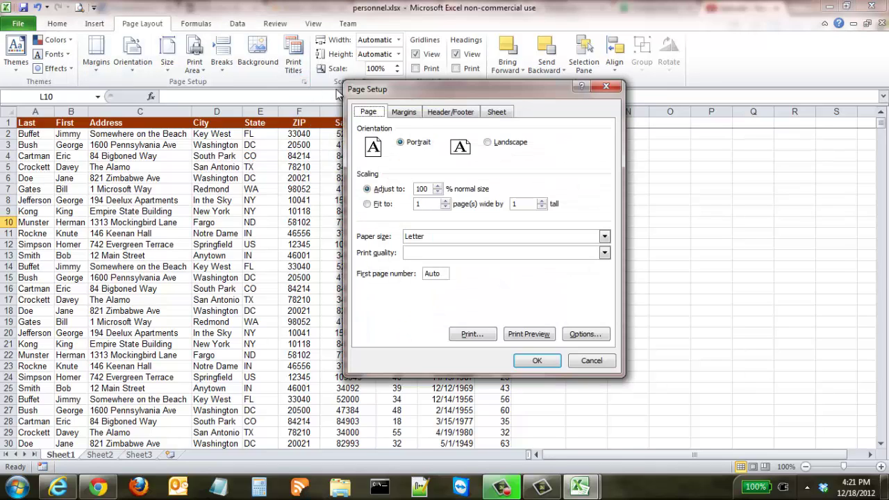
{"action": "left_click", "coordinate": [500, 115]}
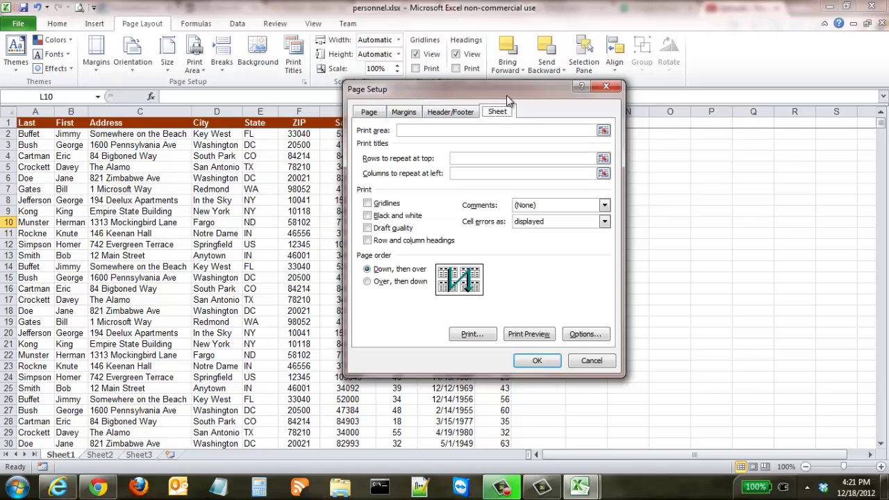
{"action": "left_click_drag", "start_coordinate": [505, 91], "coordinate": [506, 139]}
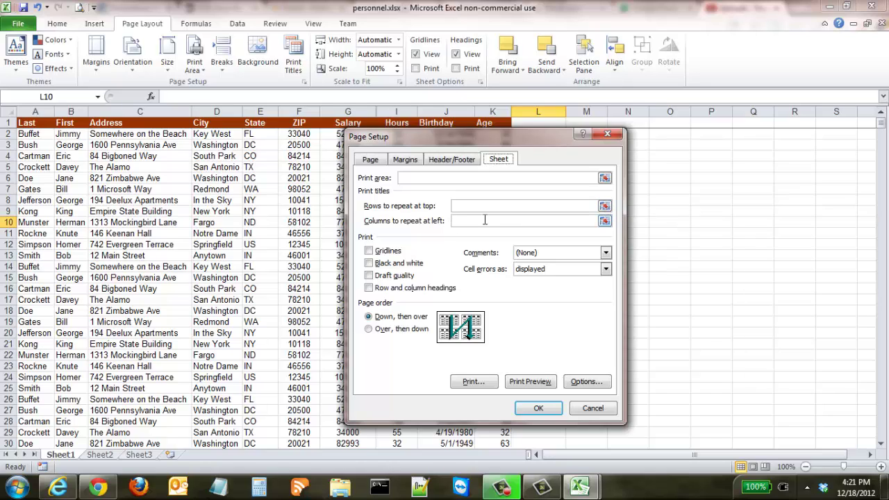
{"action": "left_click", "coordinate": [605, 208]}
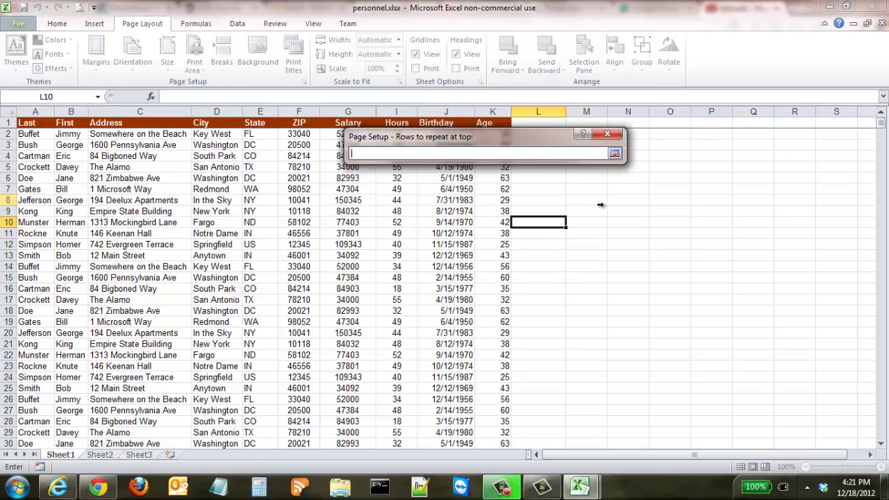
{"action": "left_click_drag", "start_coordinate": [493, 136], "coordinate": [485, 179]}
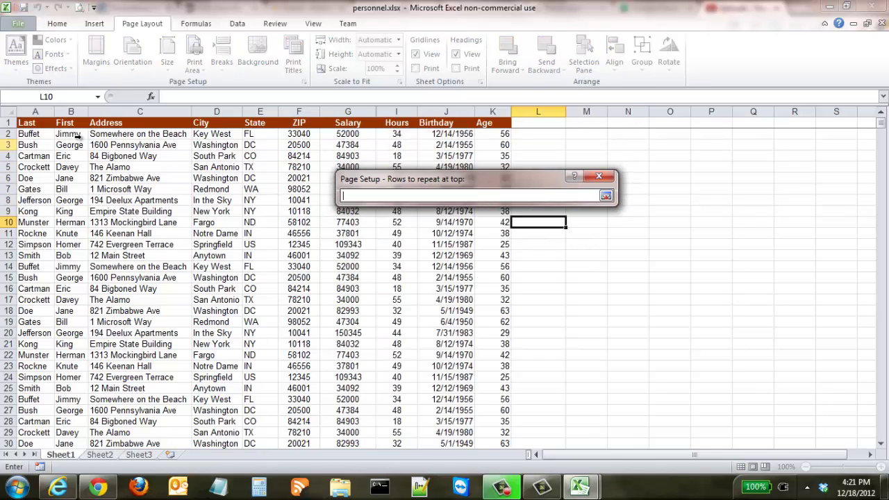
{"action": "left_click_drag", "start_coordinate": [8, 122], "coordinate": [228, 118]}
{"action": "left_click", "coordinate": [609, 197]}
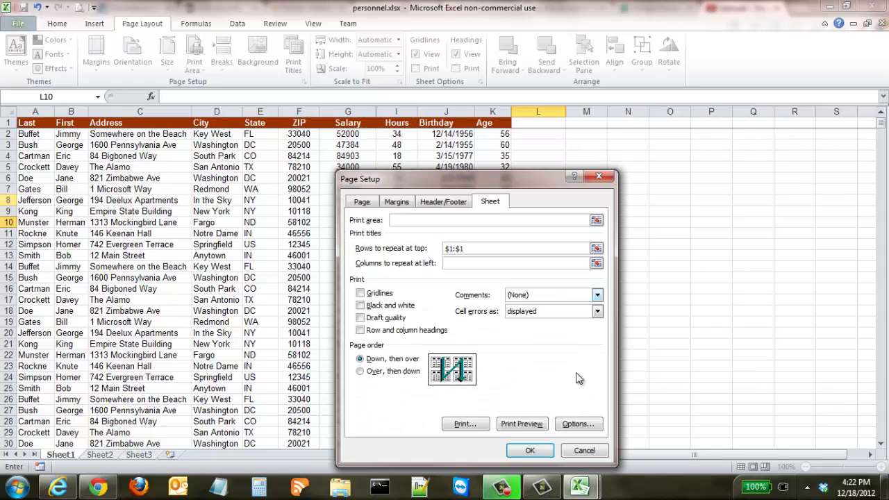
{"action": "left_click", "coordinate": [521, 423]}
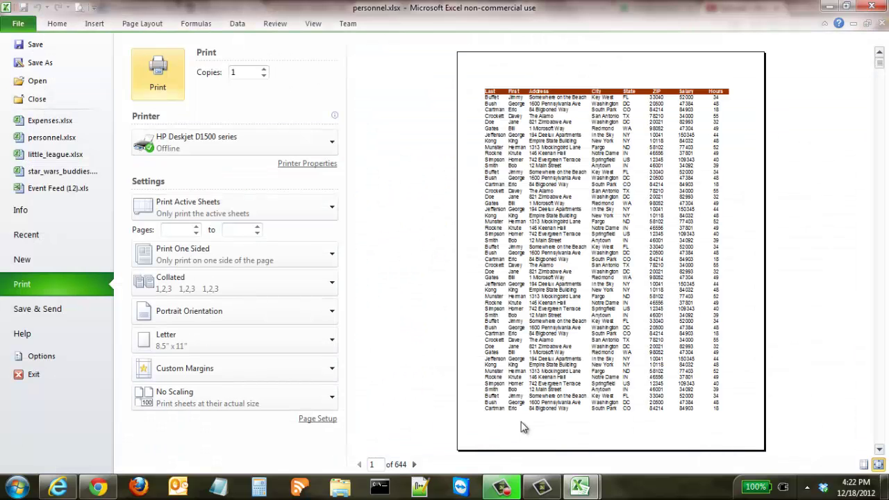
Check the headers on pages 2 and 3 of the print preview and return to the worksheet
{"action": "left_click", "coordinate": [882, 324]}
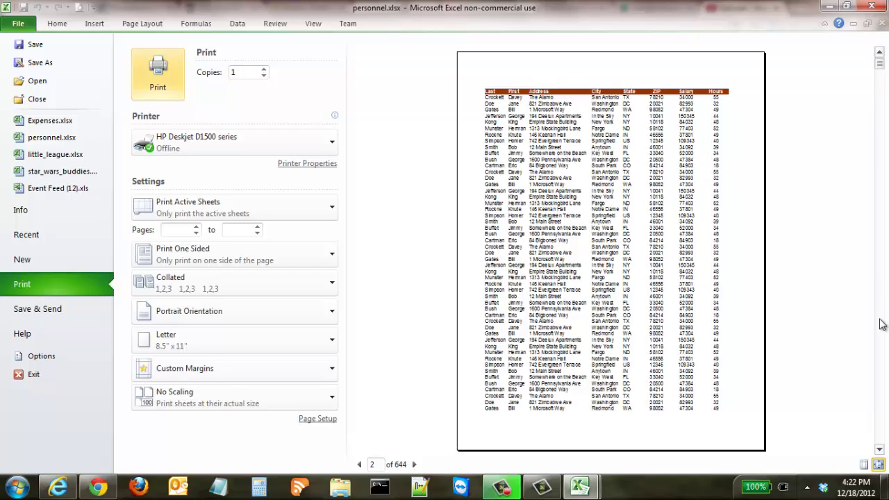
{"action": "left_click", "coordinate": [881, 324]}
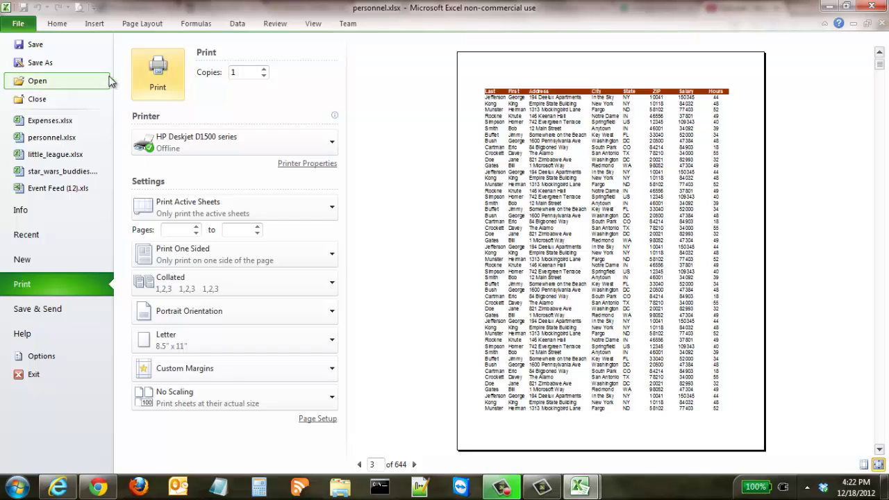
{"action": "left_click", "coordinate": [57, 24]}
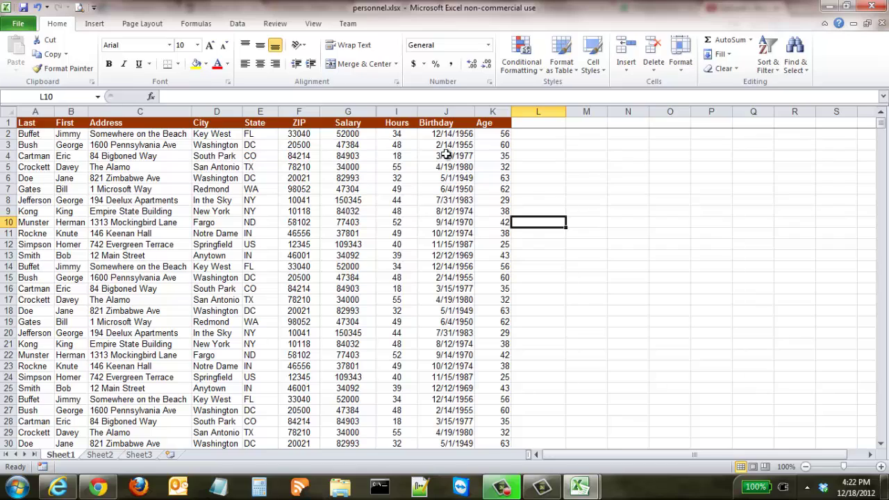
Turn on gridline printing for the sheet, check it in the print preview and return to the worksheet
{"action": "left_click", "coordinate": [132, 23]}
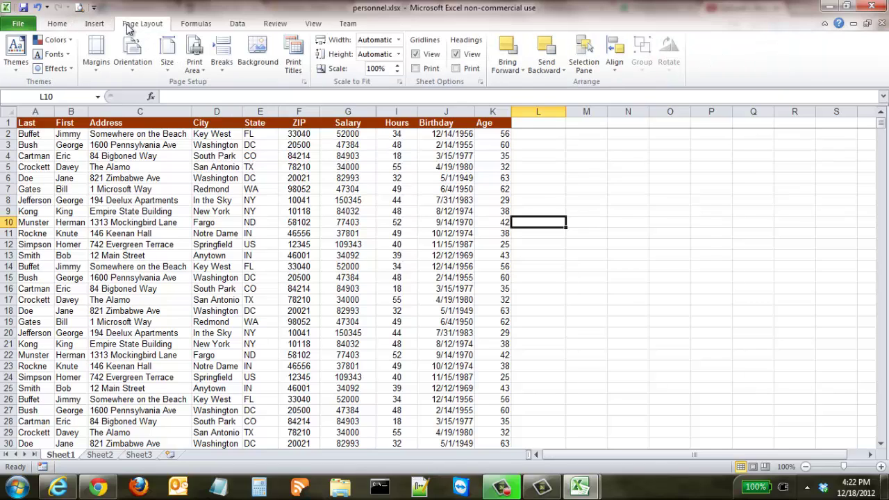
{"action": "left_click", "coordinate": [305, 83]}
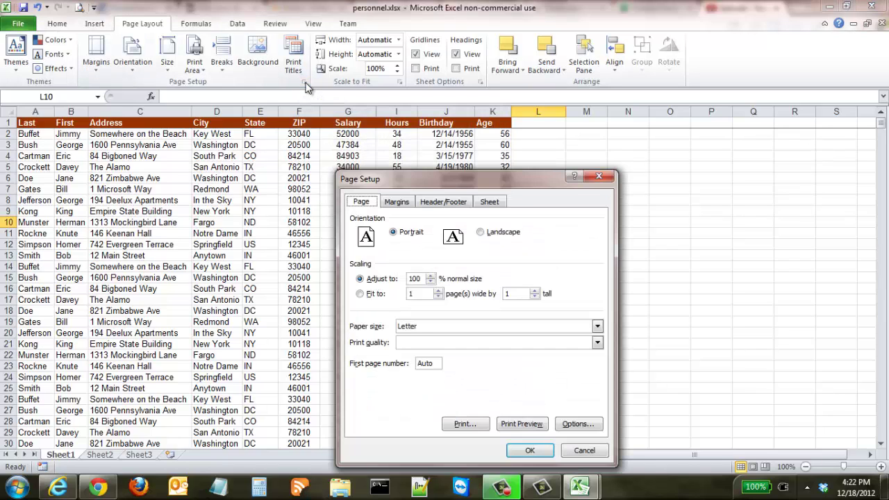
{"action": "left_click", "coordinate": [493, 202]}
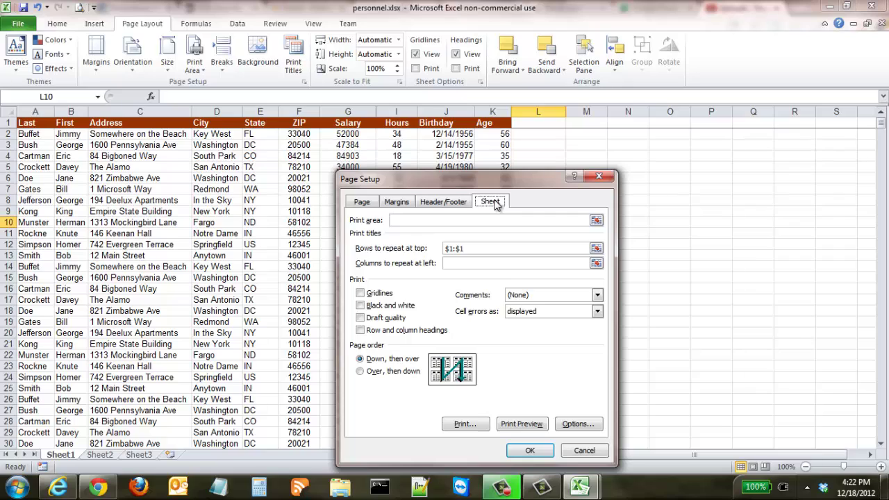
{"action": "left_click", "coordinate": [360, 294]}
{"action": "left_click", "coordinate": [521, 424]}
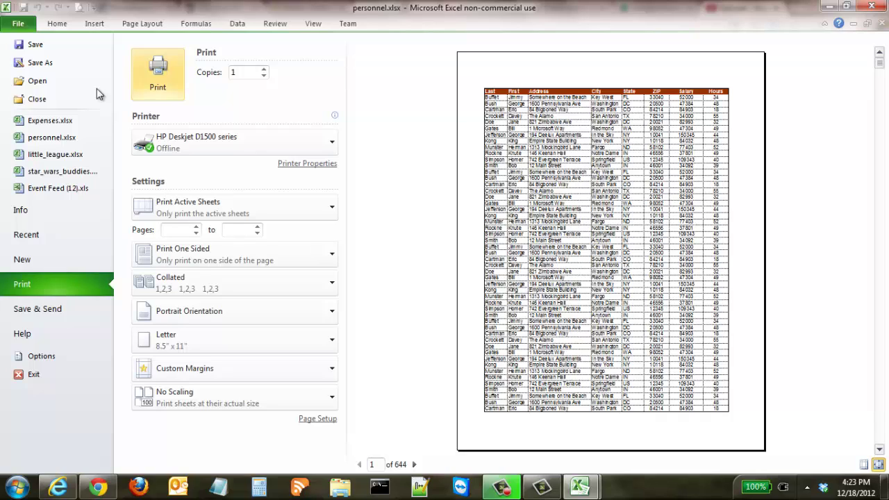
{"action": "left_click", "coordinate": [56, 25]}
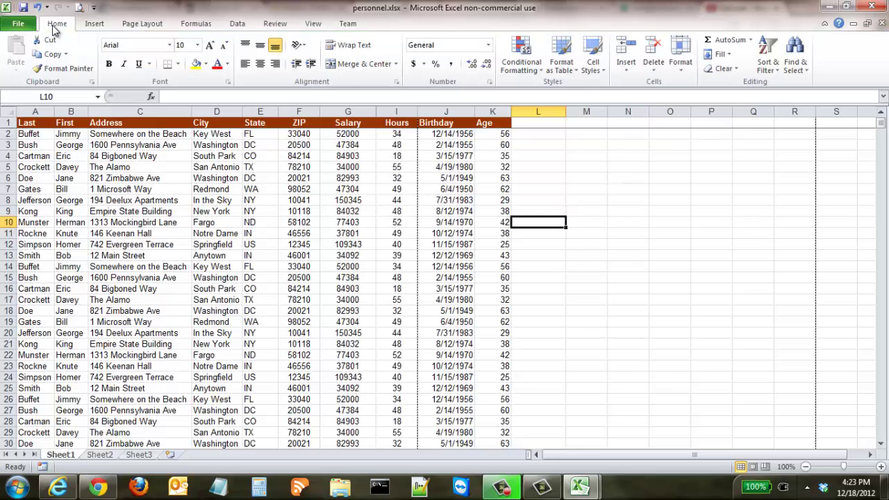